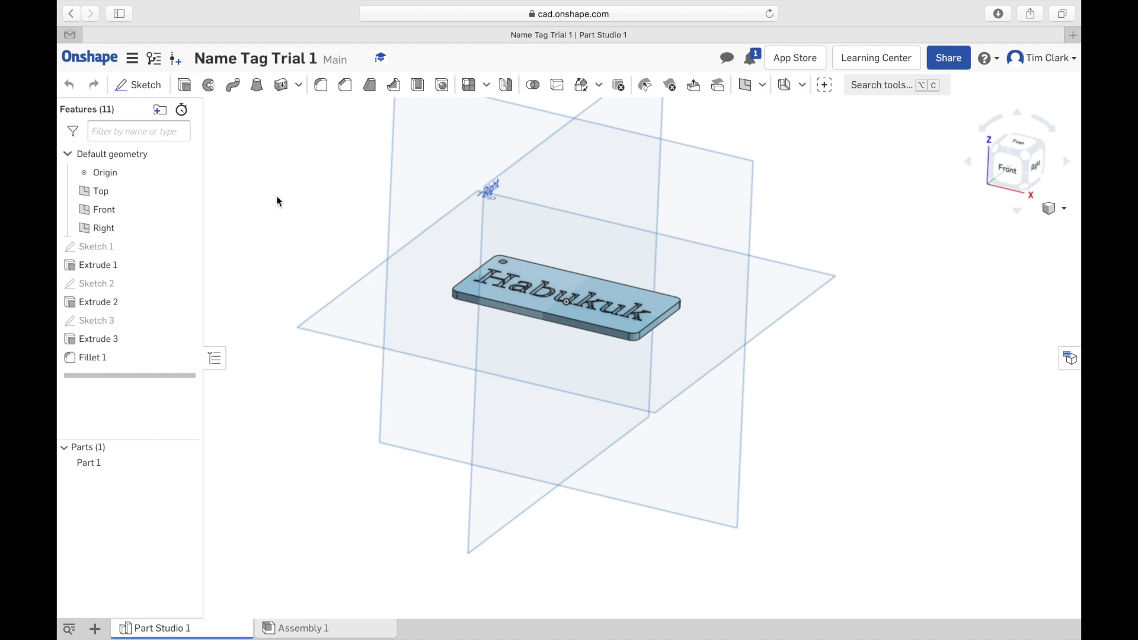
Change the appearance of Part 1 to the purple palette colour 981FAC
right_click(84, 466)
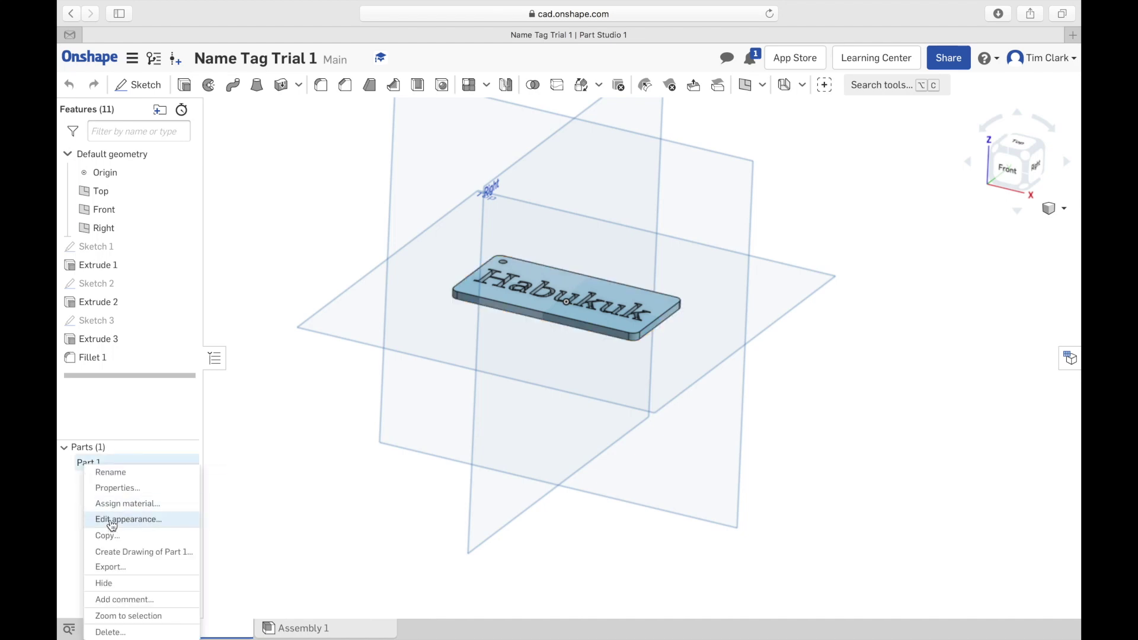
click(112, 520)
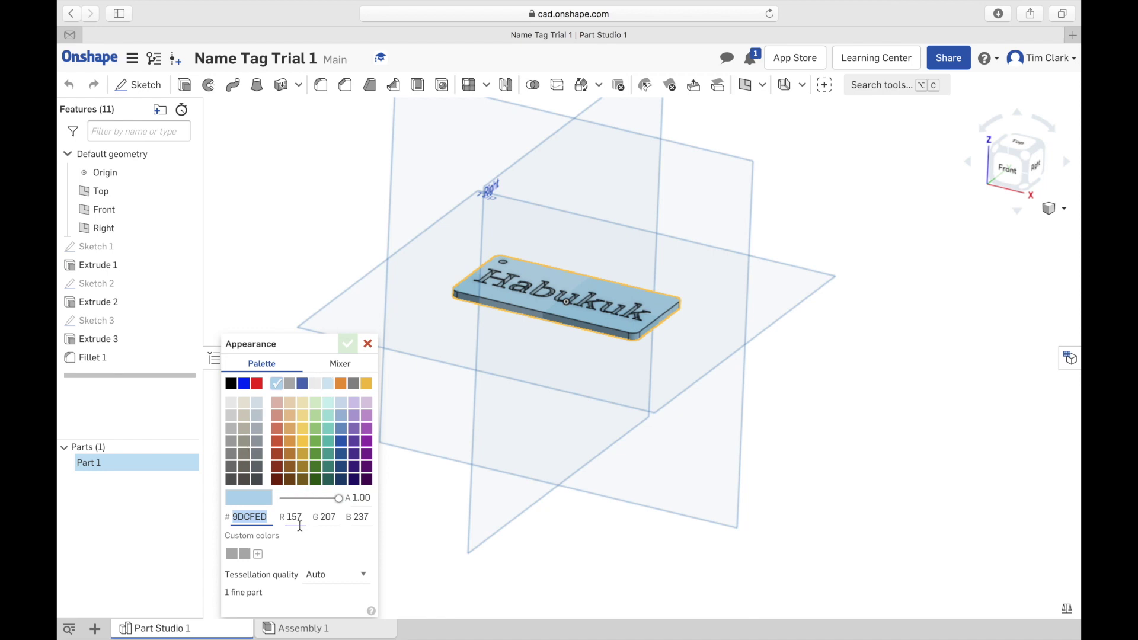
click(339, 368)
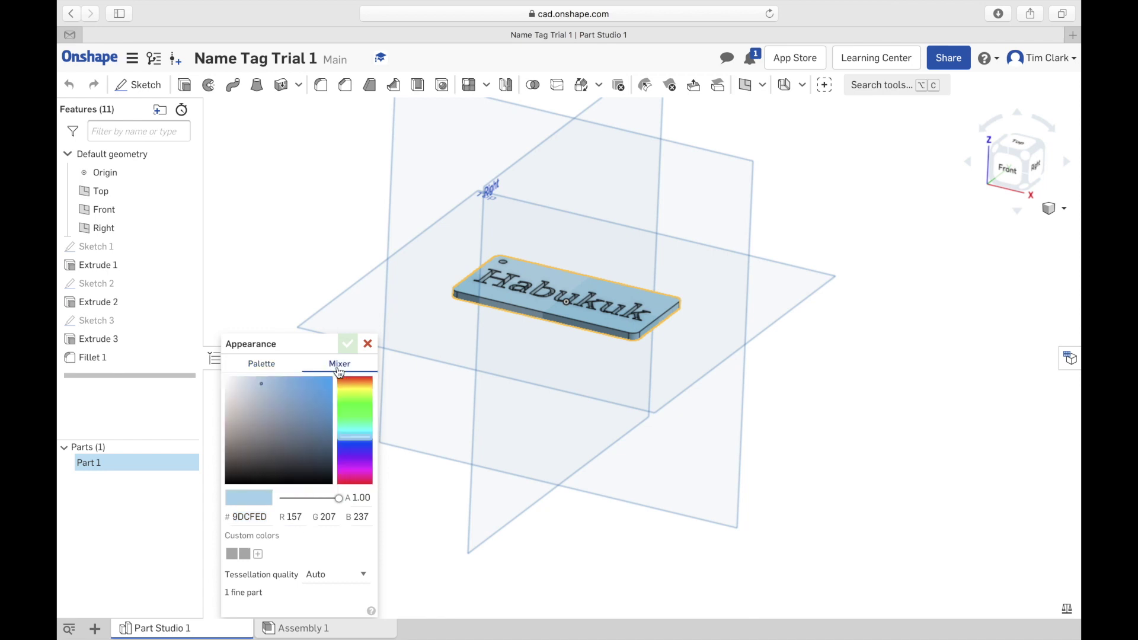
click(261, 366)
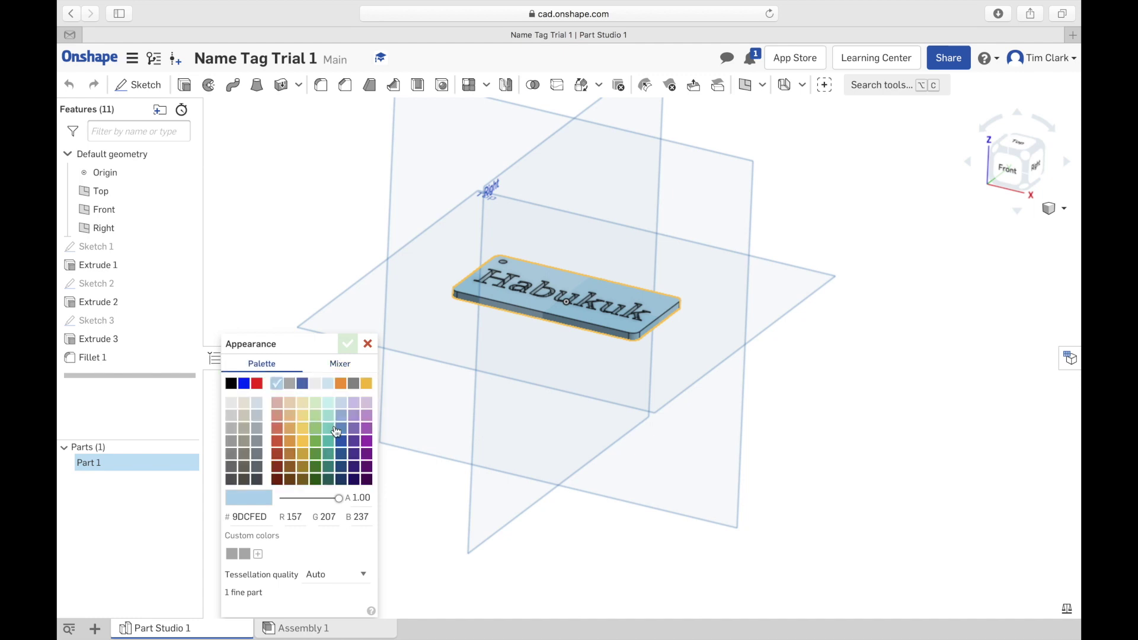
click(367, 442)
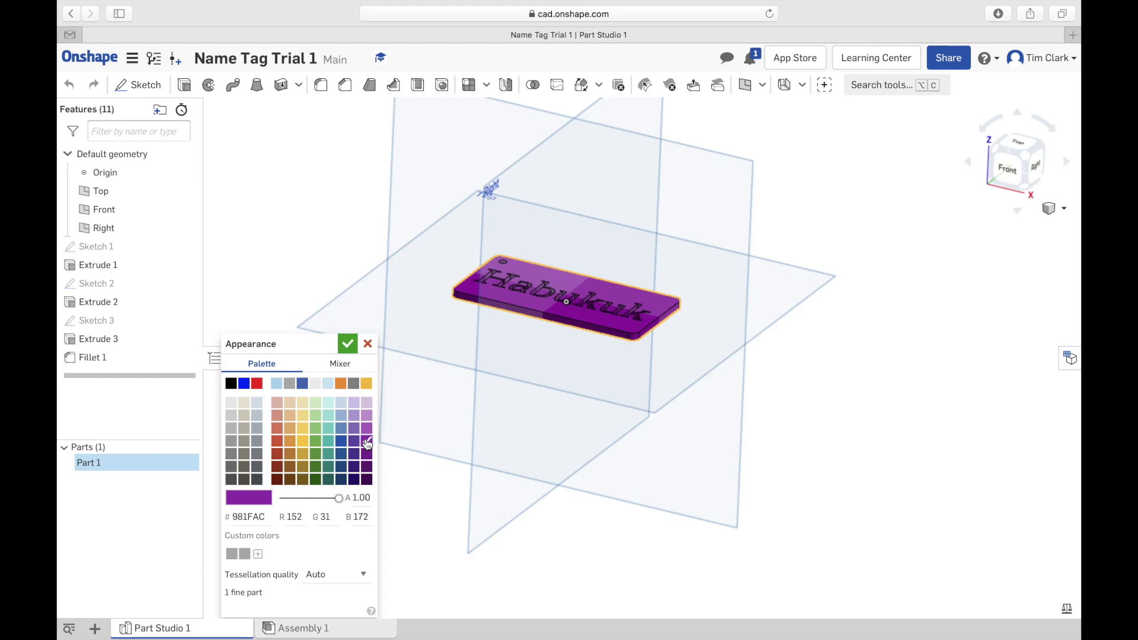
click(349, 345)
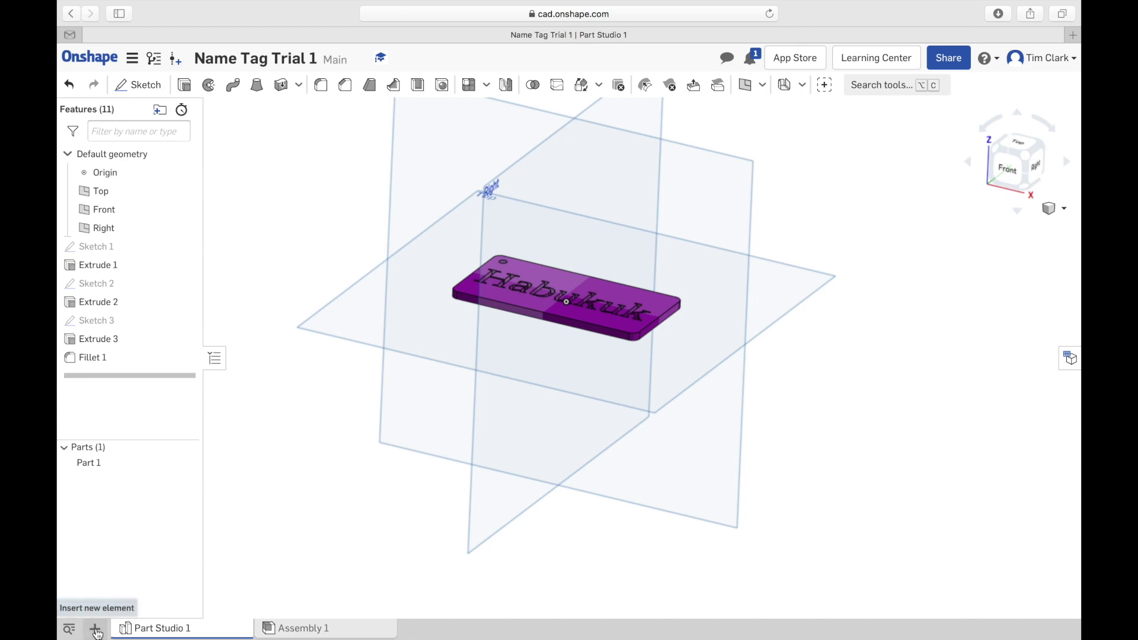
Create a new drawing from the ISO_A3.dwt template with no views
click(95, 629)
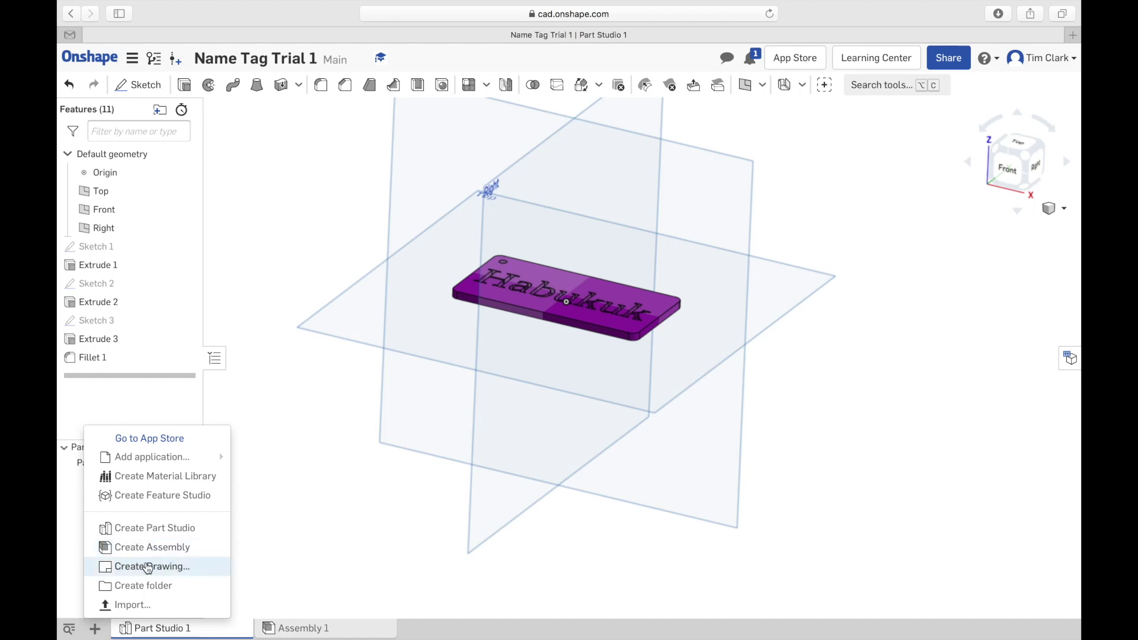
click(149, 569)
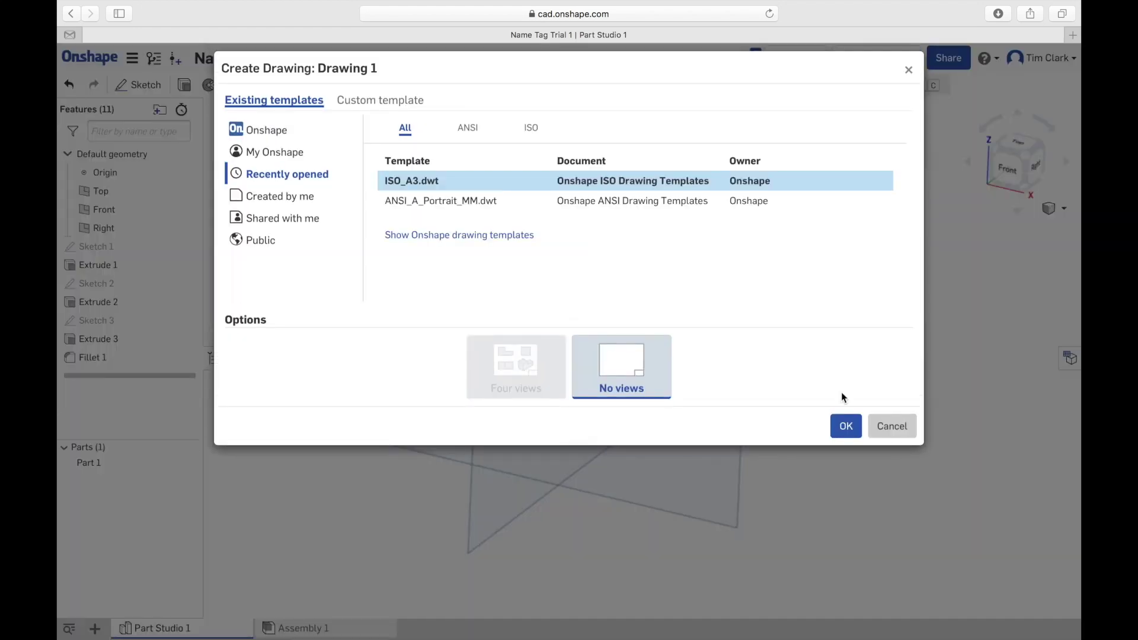
click(846, 426)
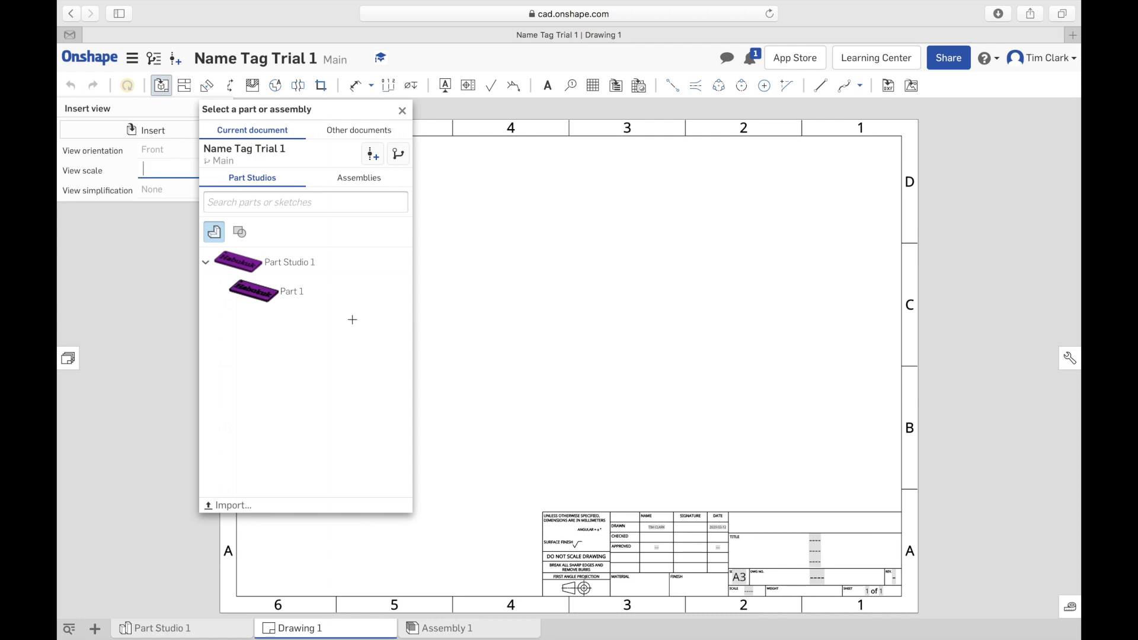
Insert a top view of Part 1 at 2:1 scale with no view simplification
click(249, 291)
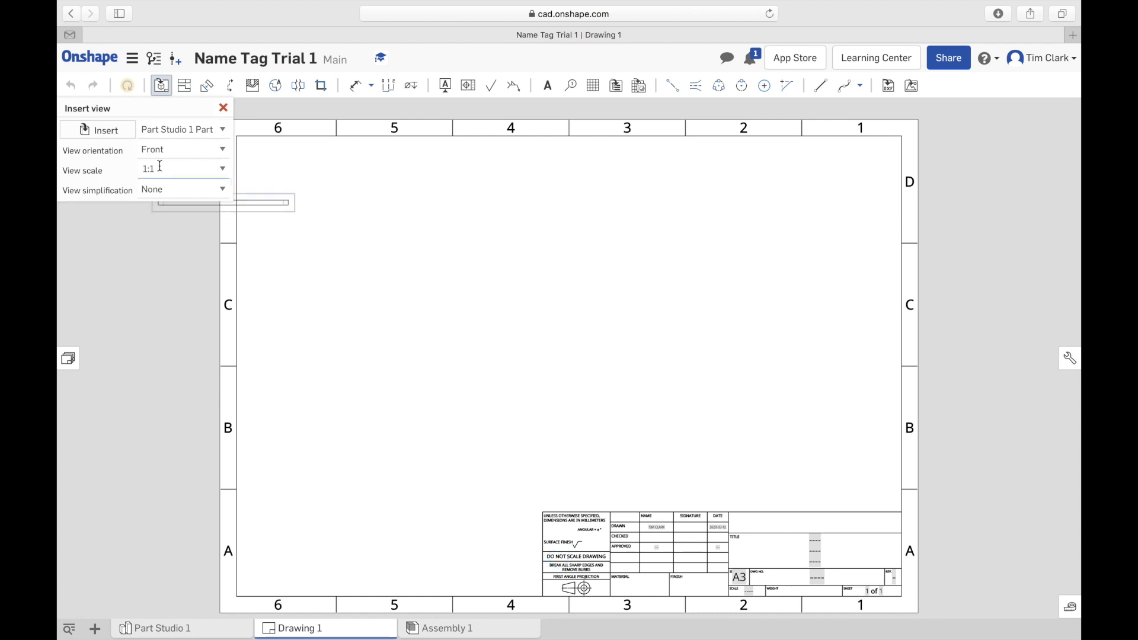
click(135, 170)
text(2)
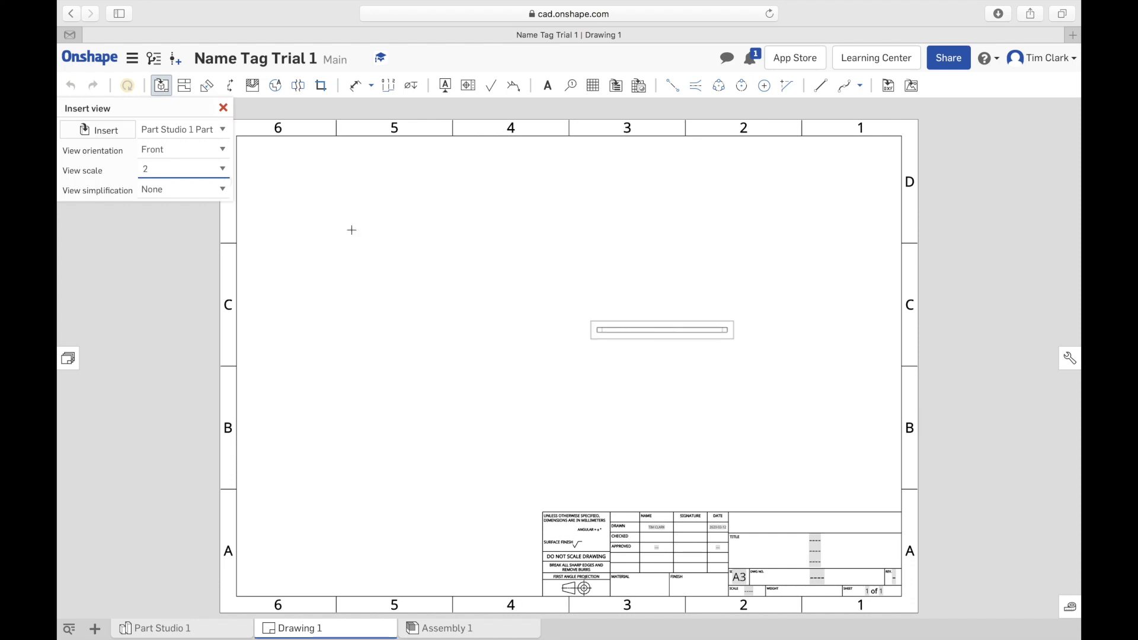
click(169, 190)
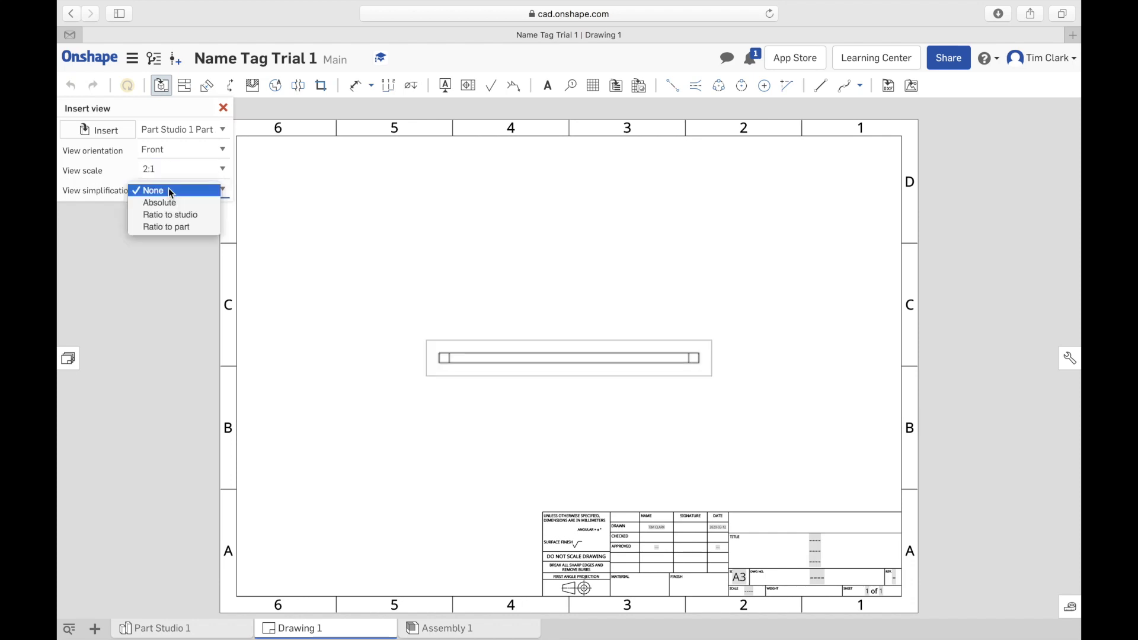
click(171, 191)
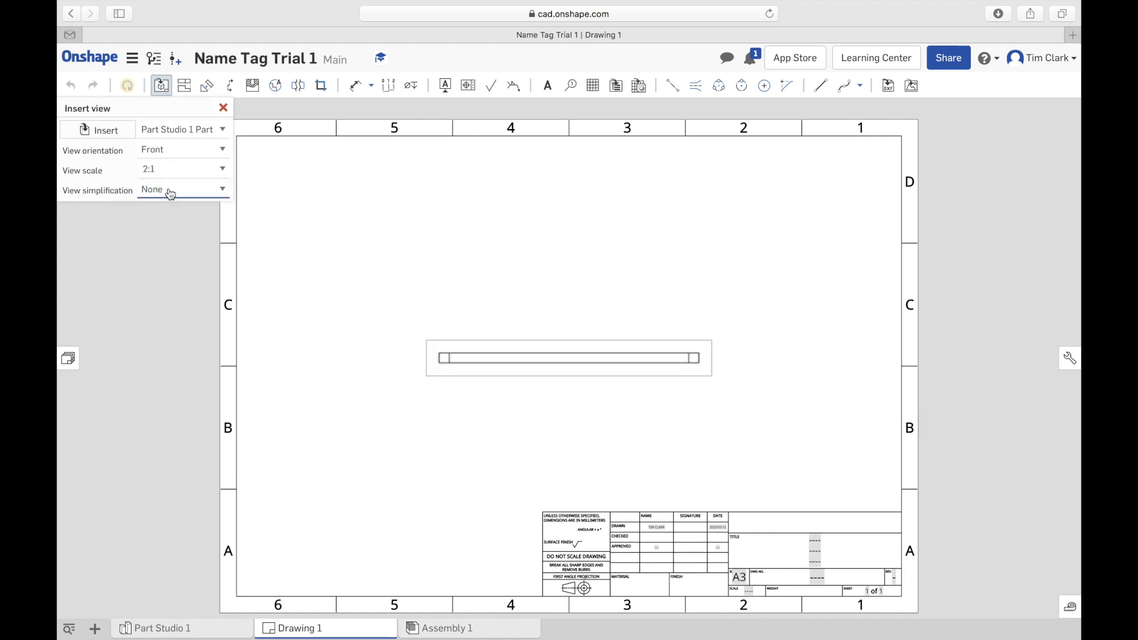
click(181, 152)
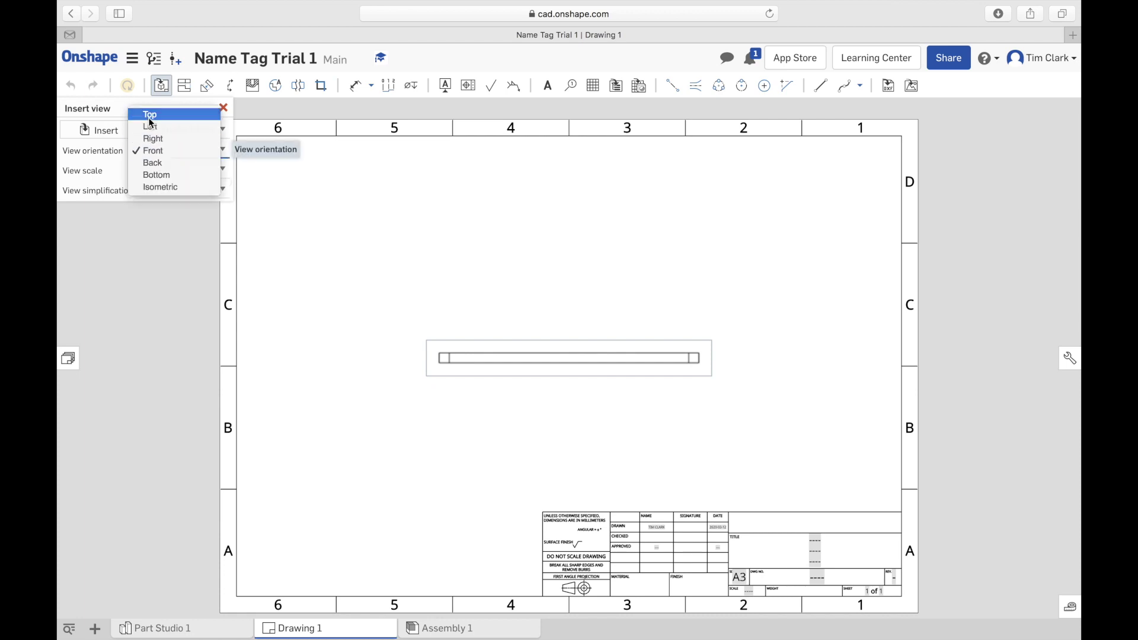
click(149, 118)
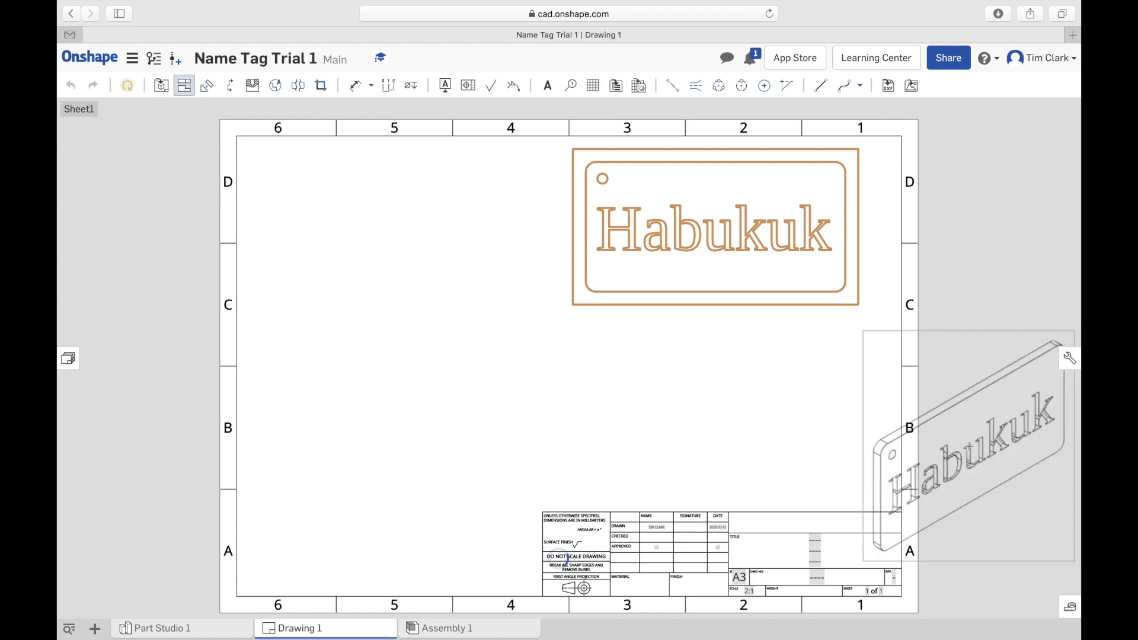
Place a projected isometric view of the name tag and arrange it to the left of the top view within the sheet
click(969, 446)
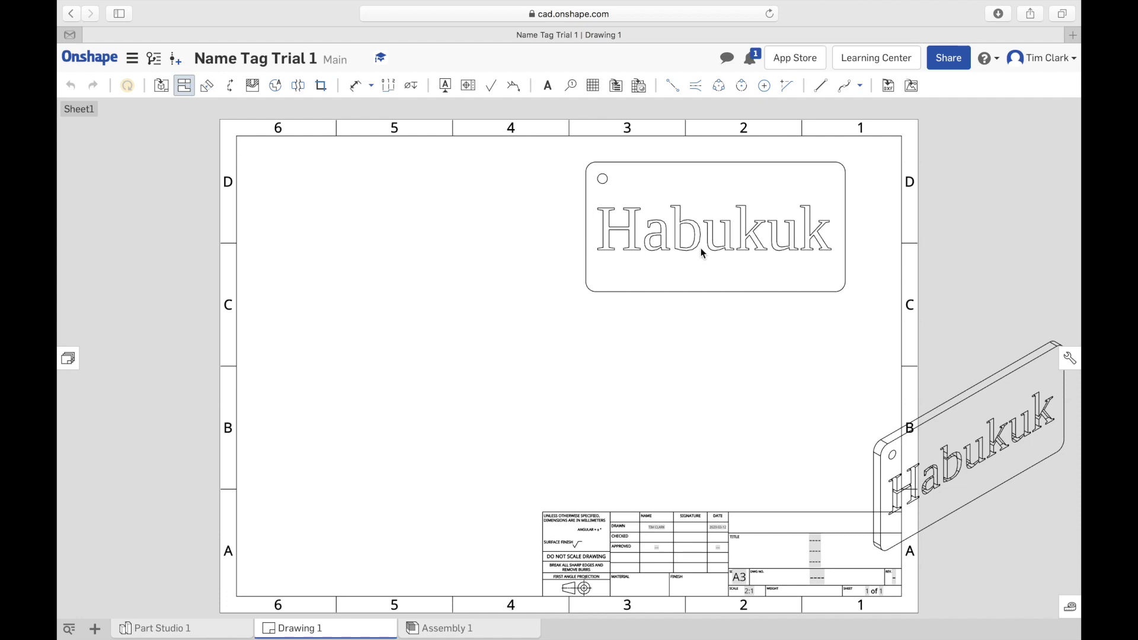
key(ctrl+super+f)
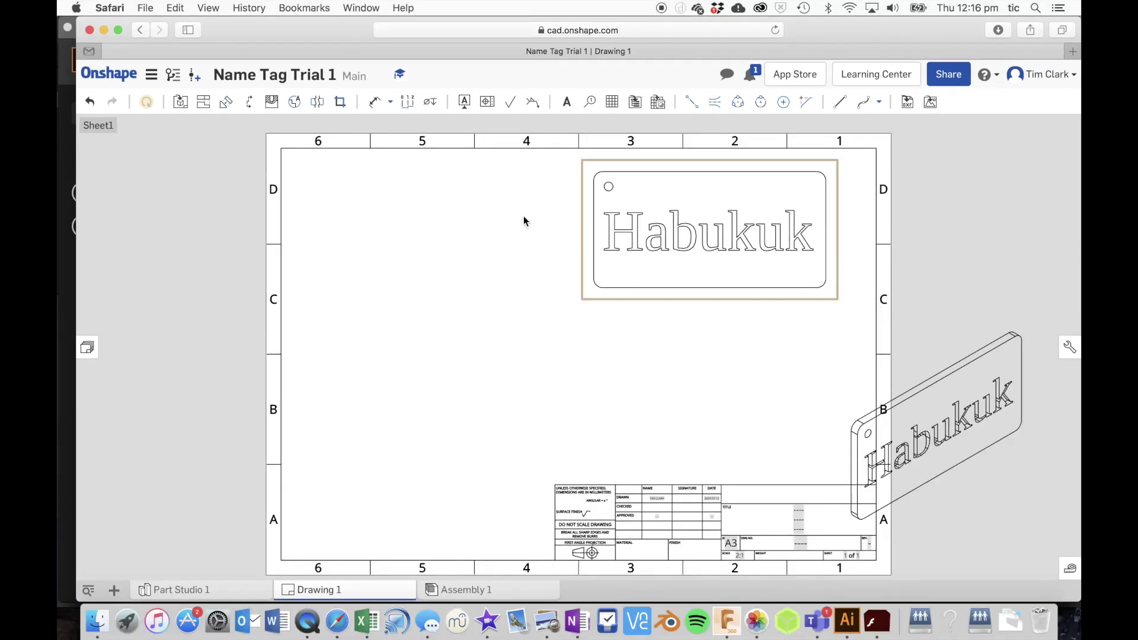
click(119, 30)
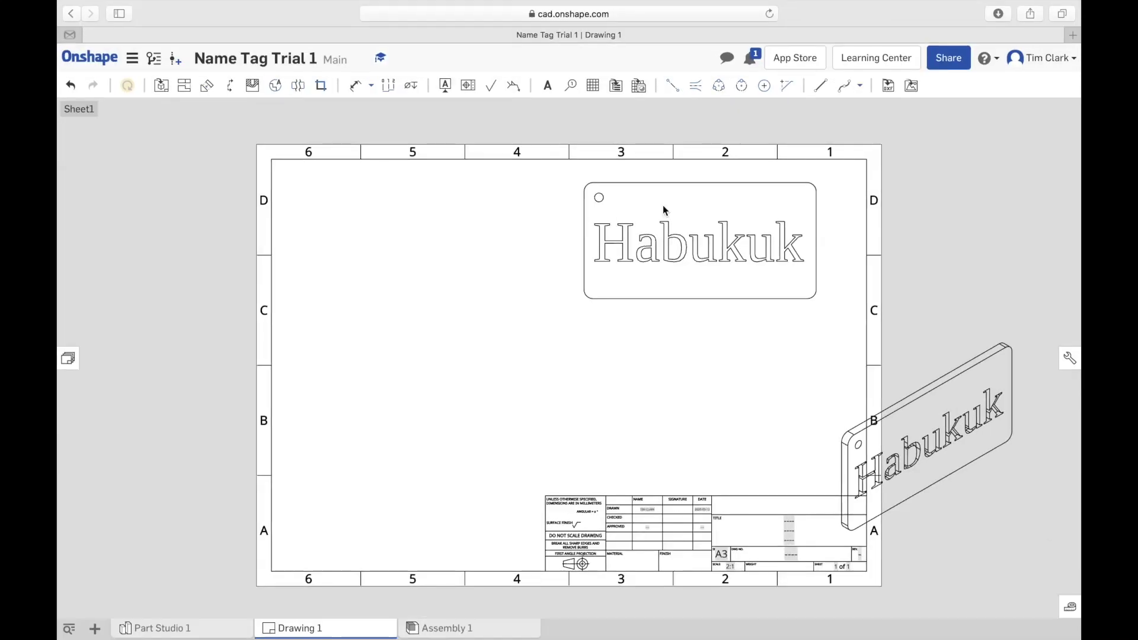
mouse_move(663, 232)
mouse_down()
mouse_move(660, 320)
mouse_move(642, 317)
mouse_move(655, 319)
mouse_up()
drag(934, 453, 397, 348)
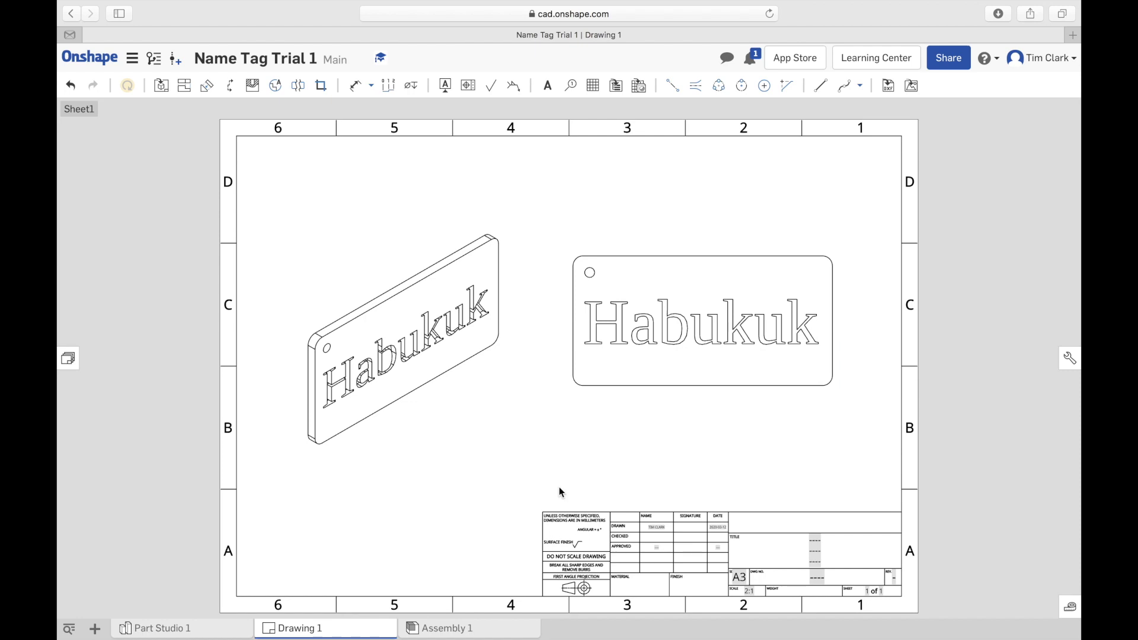
Display both the top view and the isometric view as shaded views
right_click(638, 335)
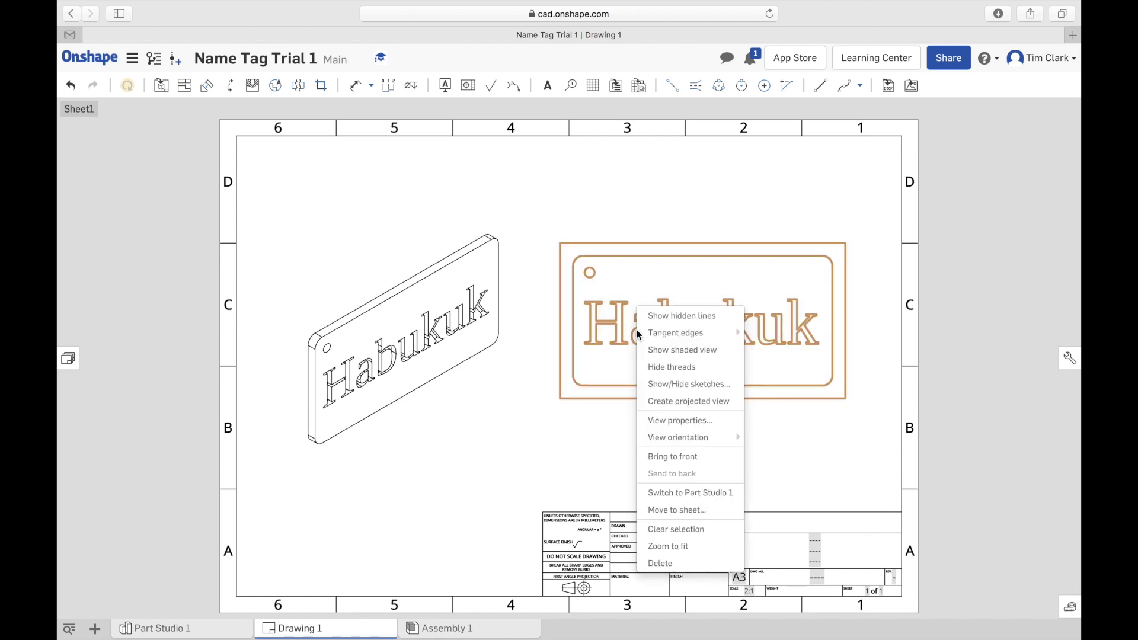
click(679, 351)
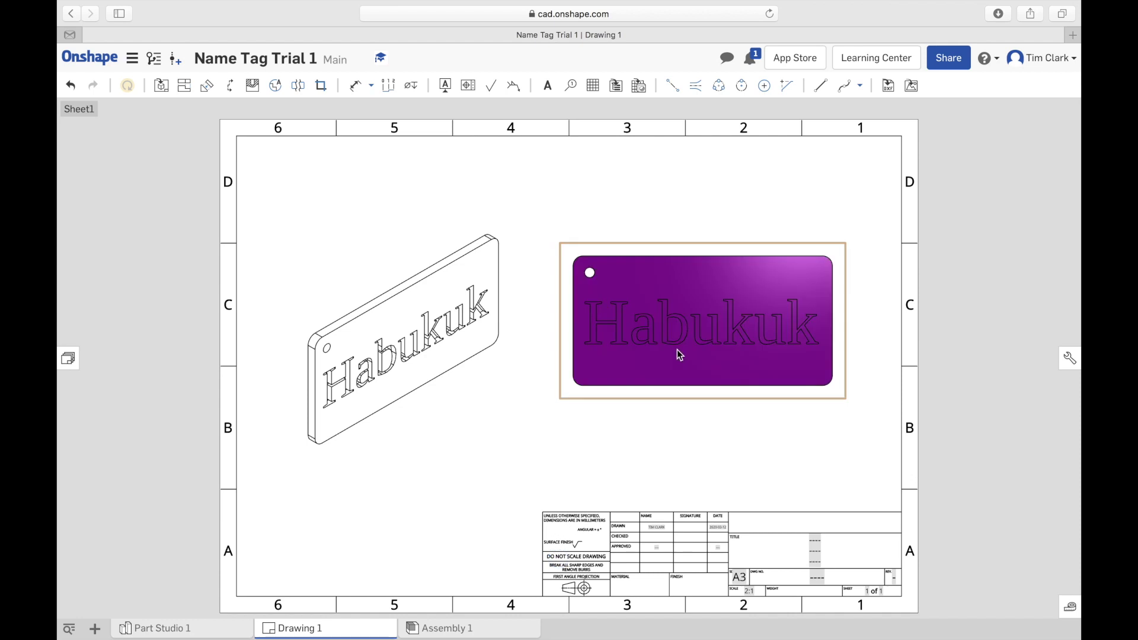
right_click(419, 343)
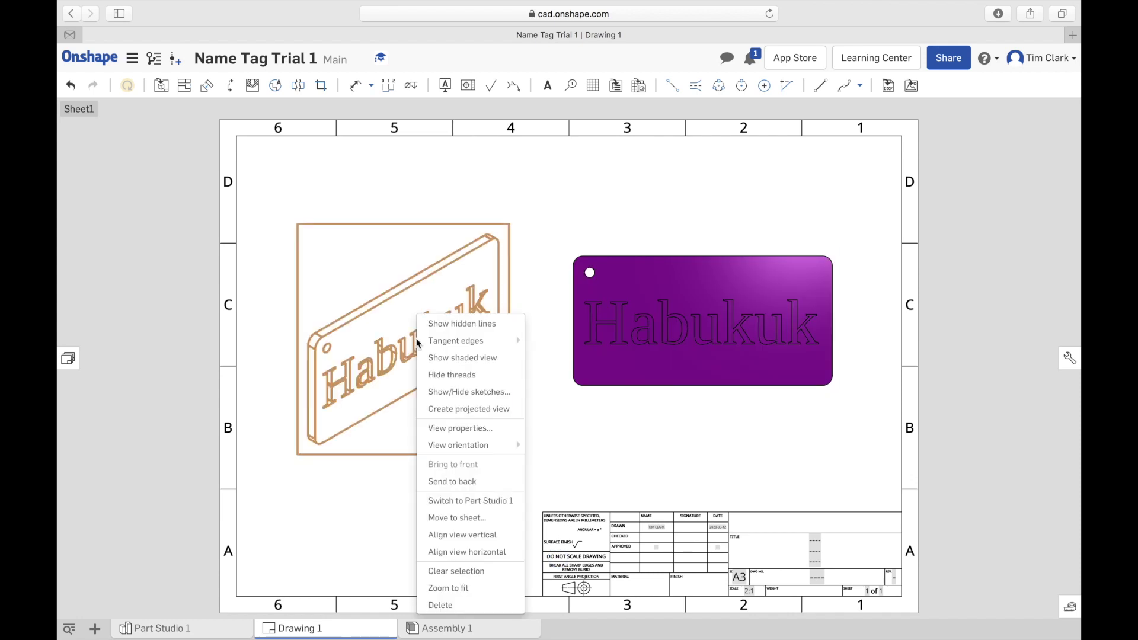
click(449, 359)
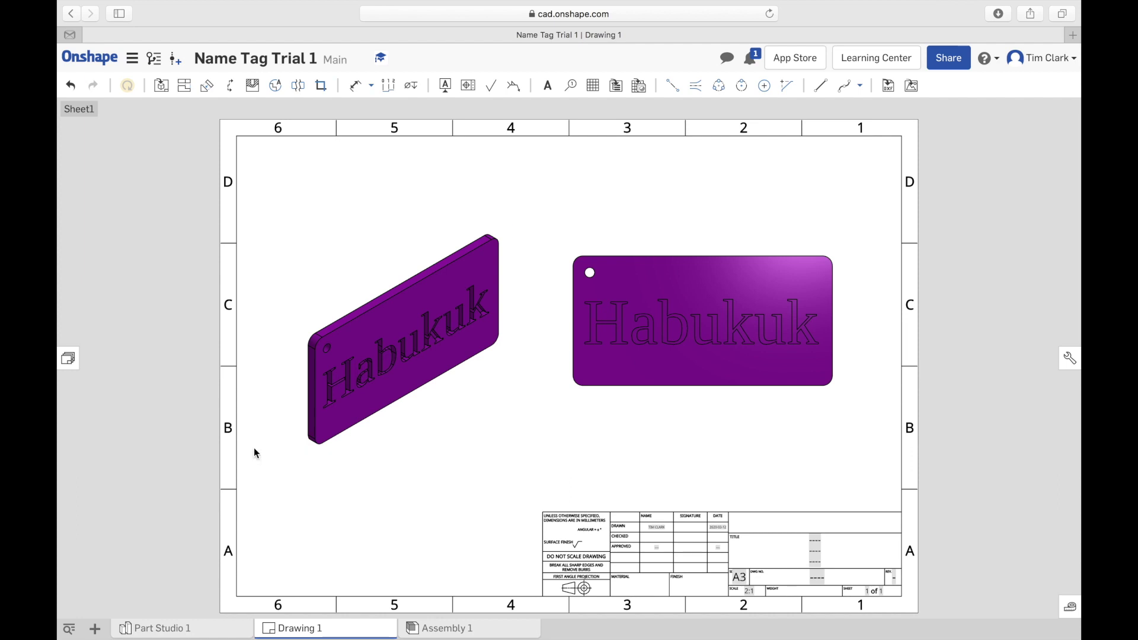
Export Drawing 1 as a PDF file named Name Tag
right_click(325, 630)
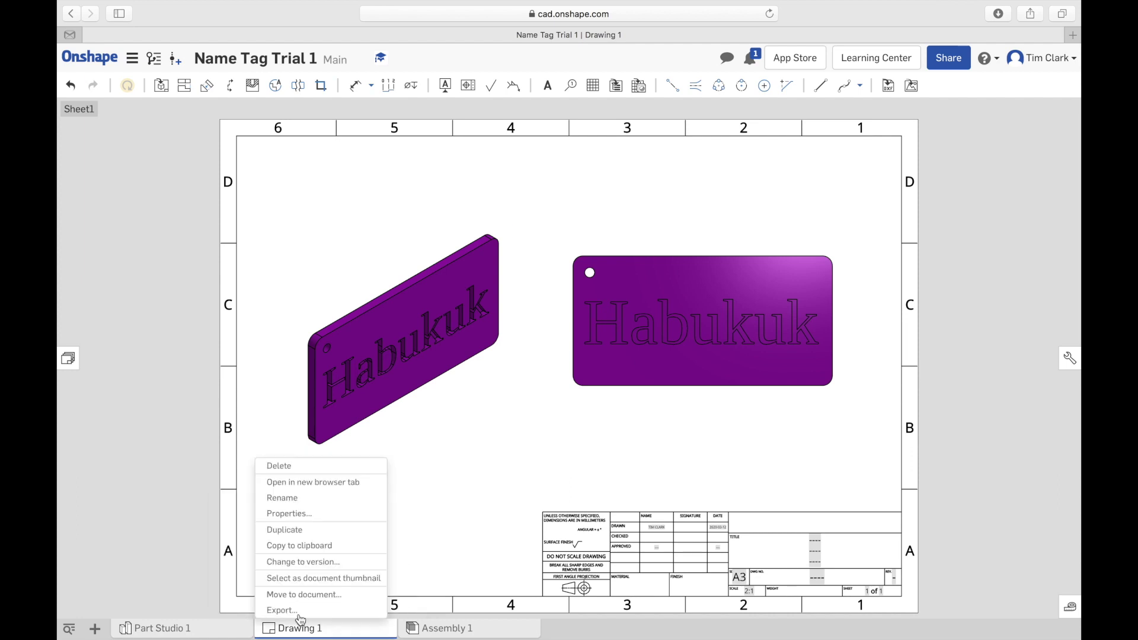
click(176, 505)
right_click(308, 629)
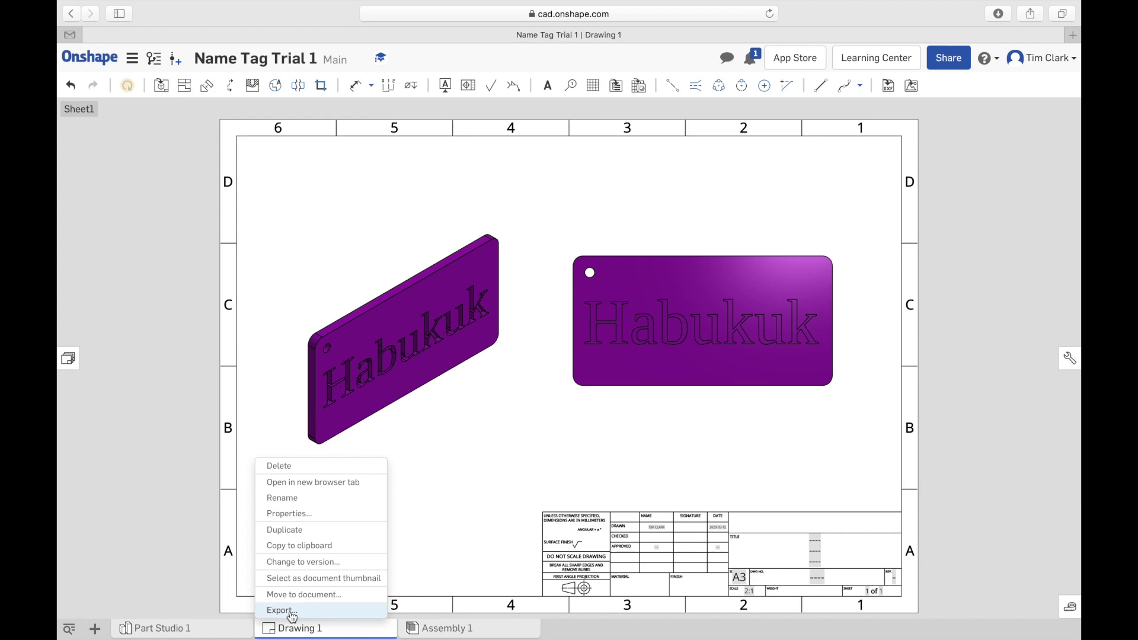
click(290, 610)
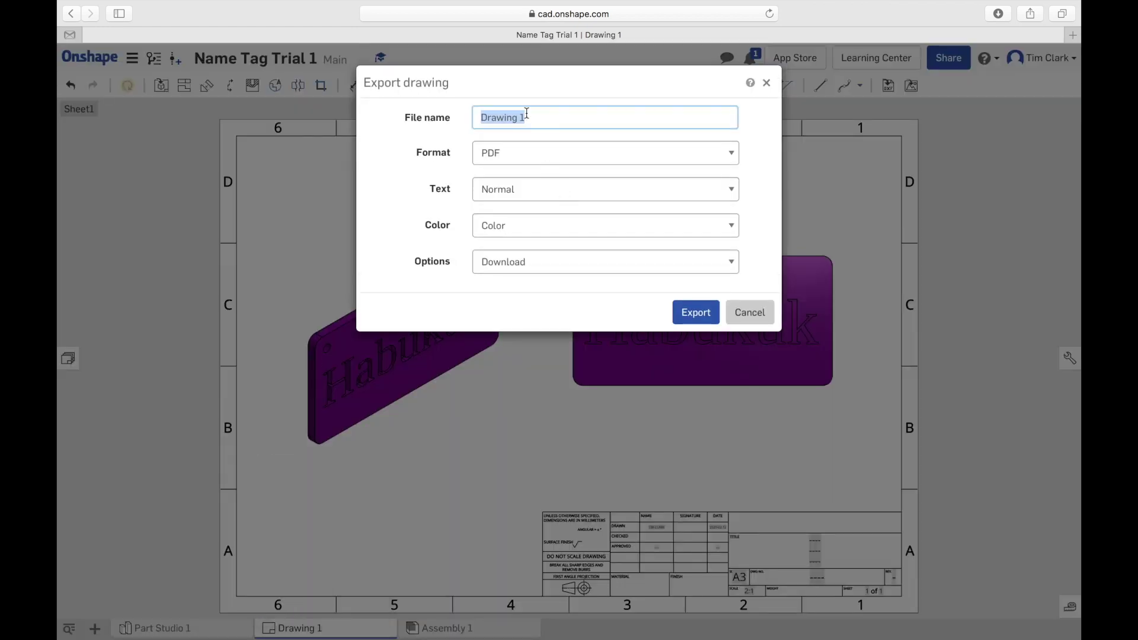
drag(535, 116, 467, 117)
text(Name Tag)
click(676, 313)
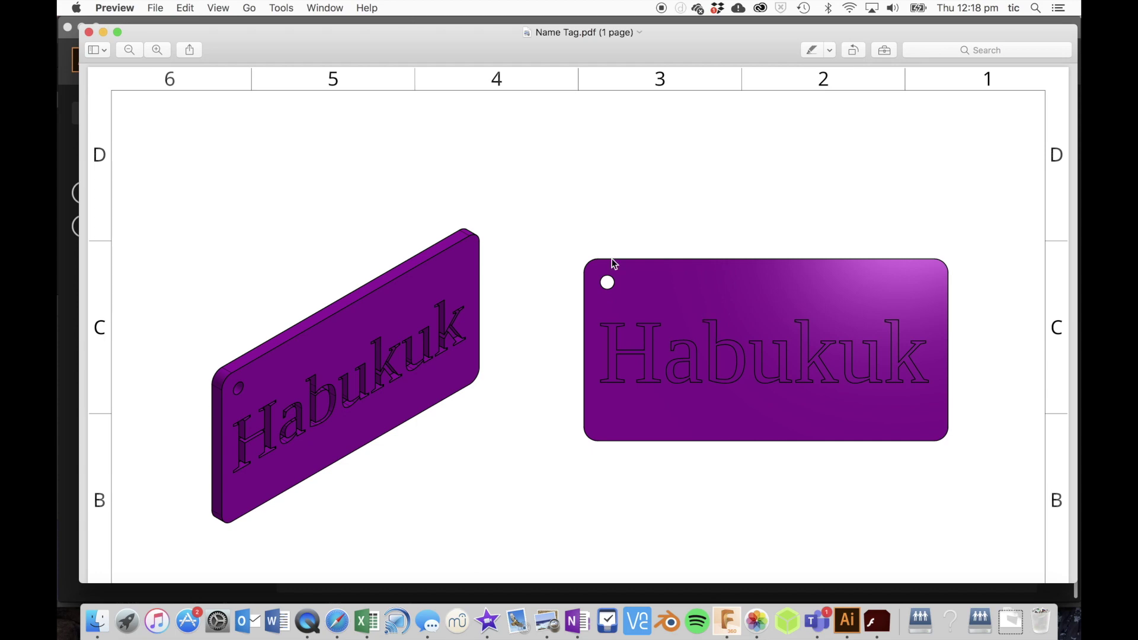
Start printing the exported Name Tag.pdf from Preview
click(156, 8)
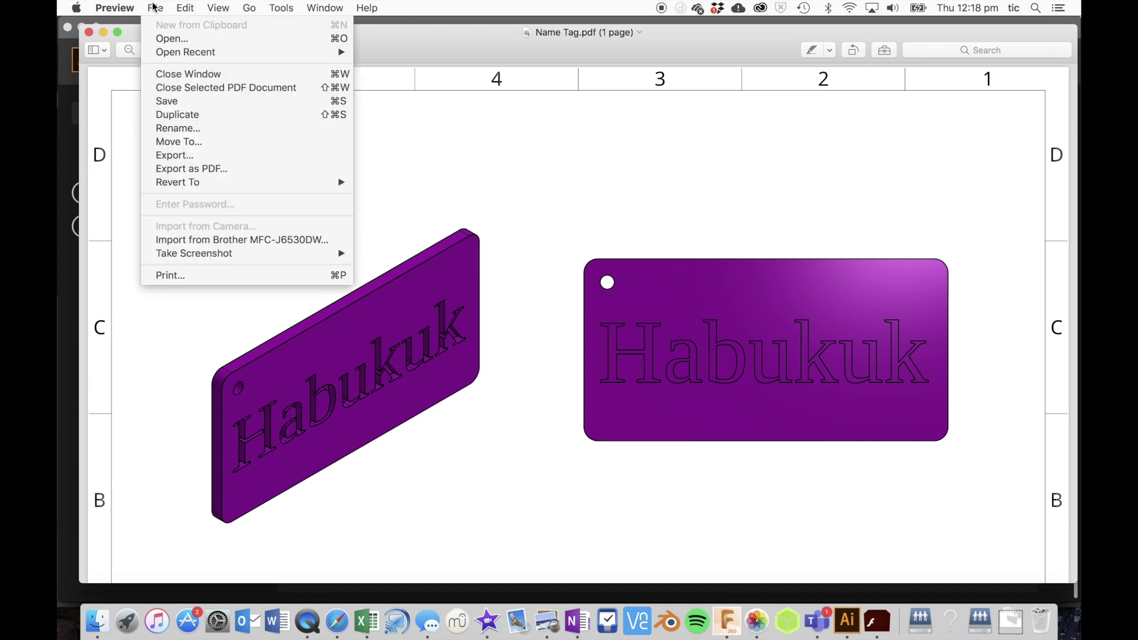
click(168, 275)
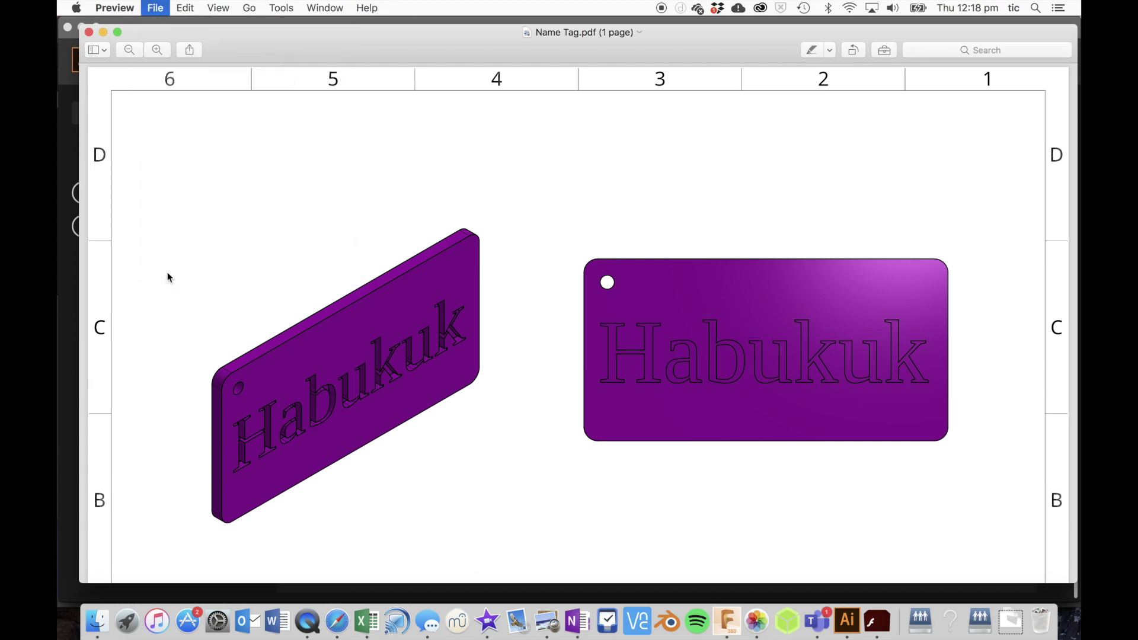